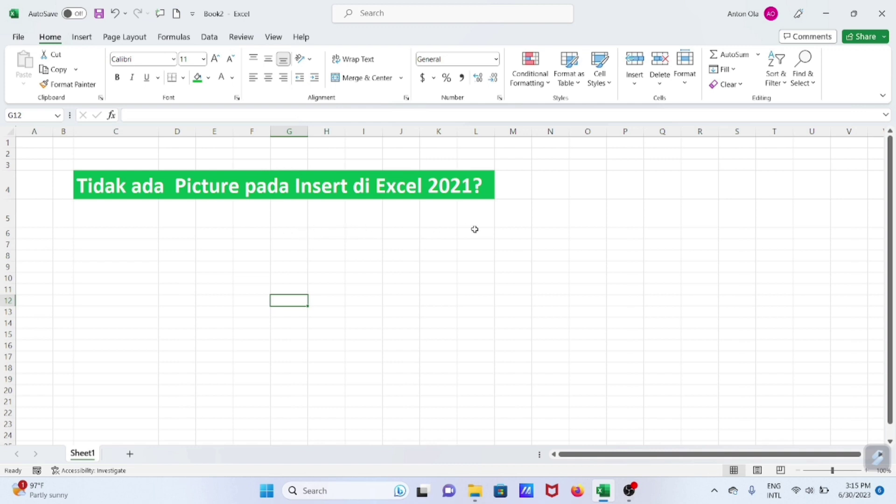
# Step: Switch to the Insert tab and confirm Pictures is available under Illustrations
pyautogui.scroll(-1, 533, 233)
pyautogui.scroll(1, 534, 233)
pyautogui.scroll(-2, 216, 219)
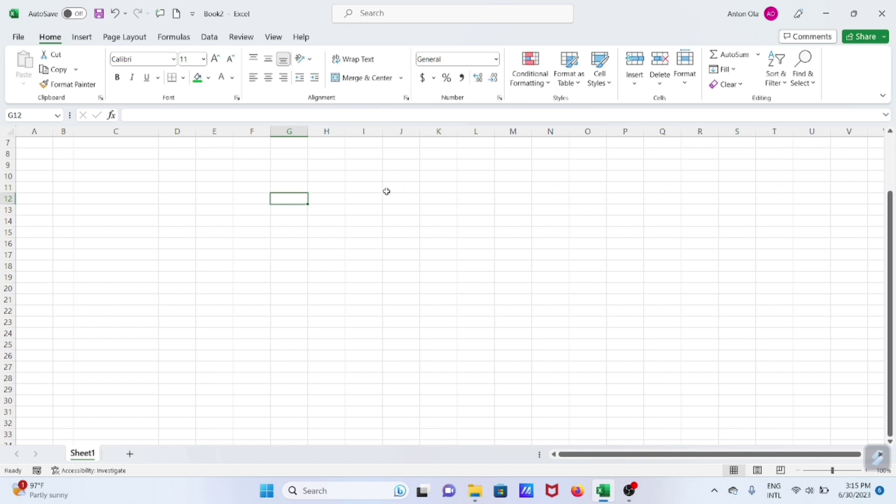
pyautogui.scroll(2, 386, 192)
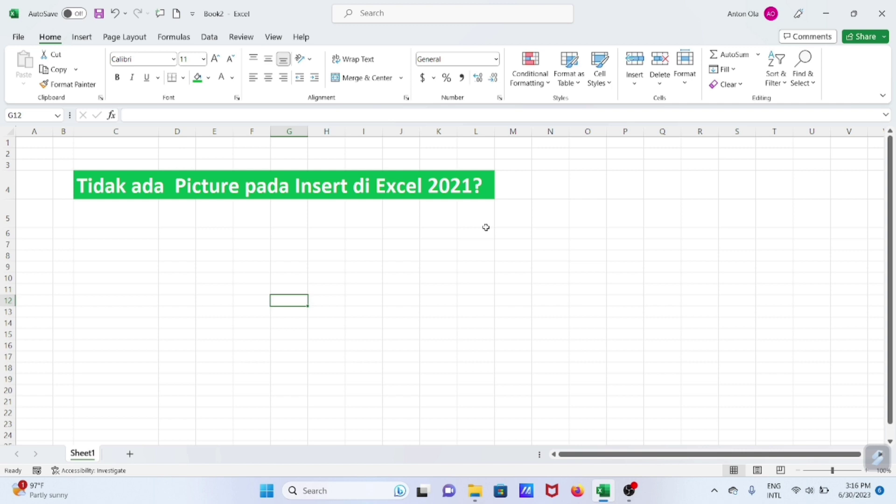
pyautogui.click(81, 37)
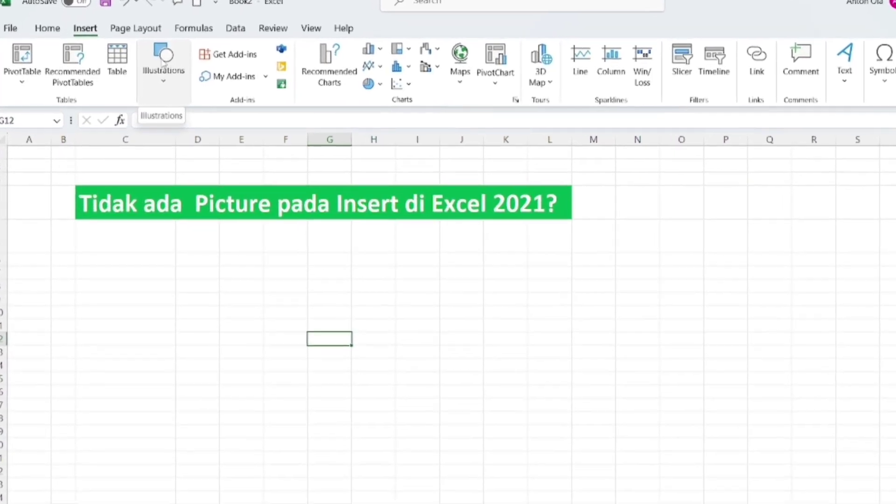
pyautogui.click(155, 64)
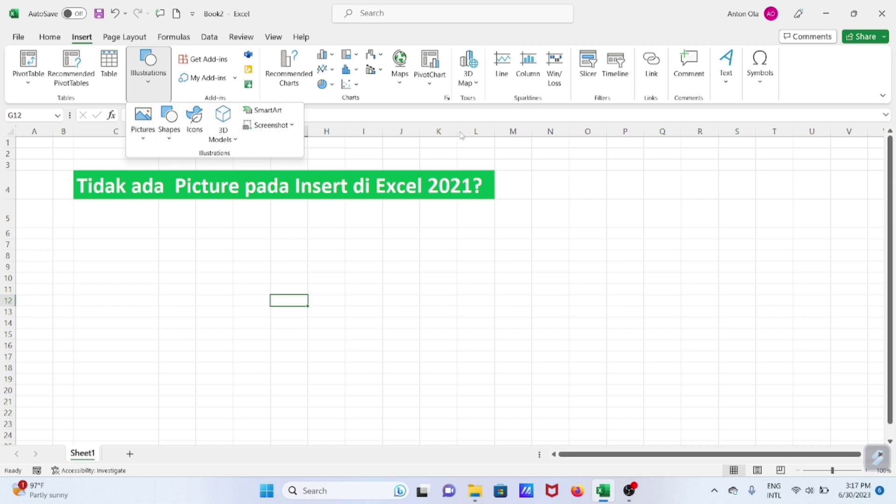
pyautogui.click(715, 195)
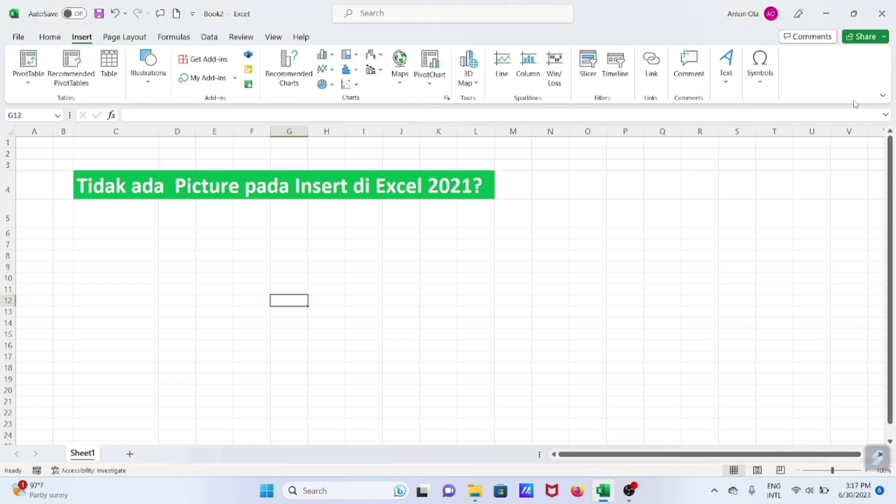
# Step: In Excel Options > Advanced, set 'For objects, show' to Nothing (hide objects) and apply
pyautogui.rightClick(836, 71)
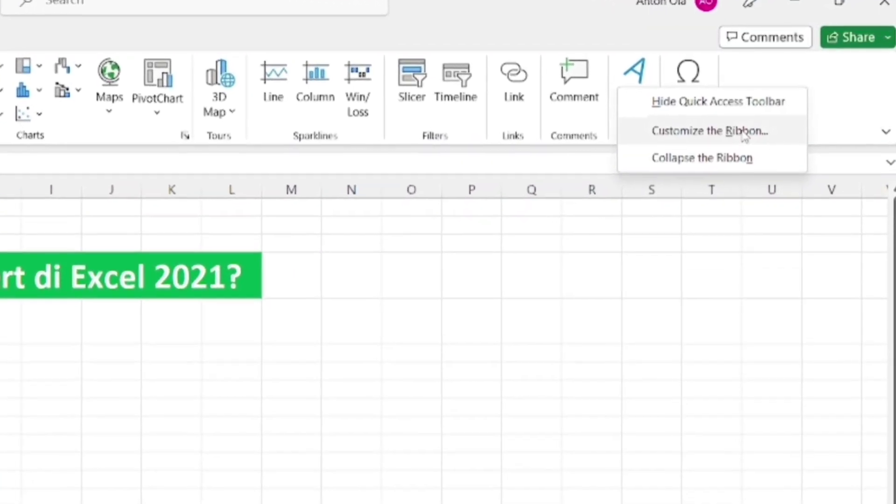
pyautogui.click(744, 132)
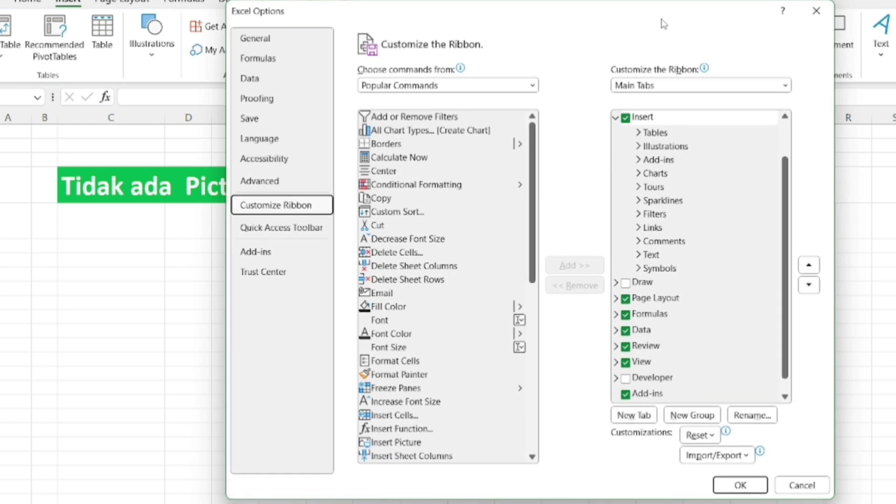
pyautogui.moveTo(662, 20); pyautogui.dragTo(518, 23)
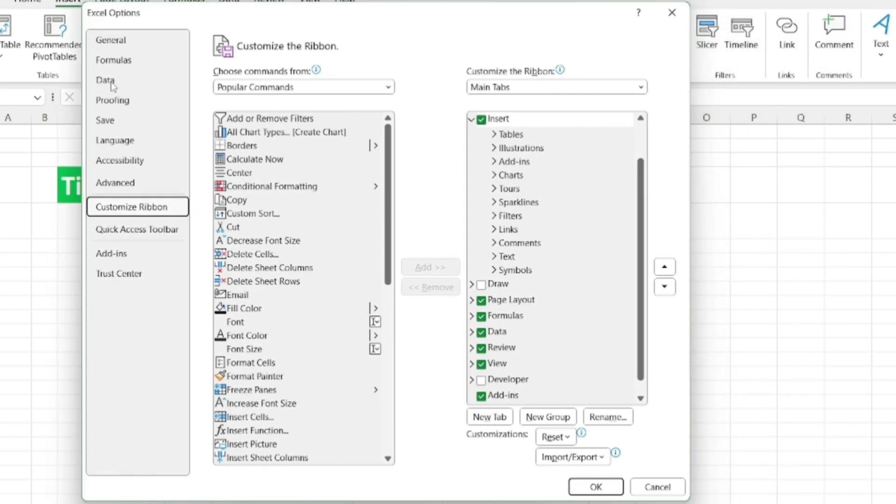
pyautogui.click(107, 182)
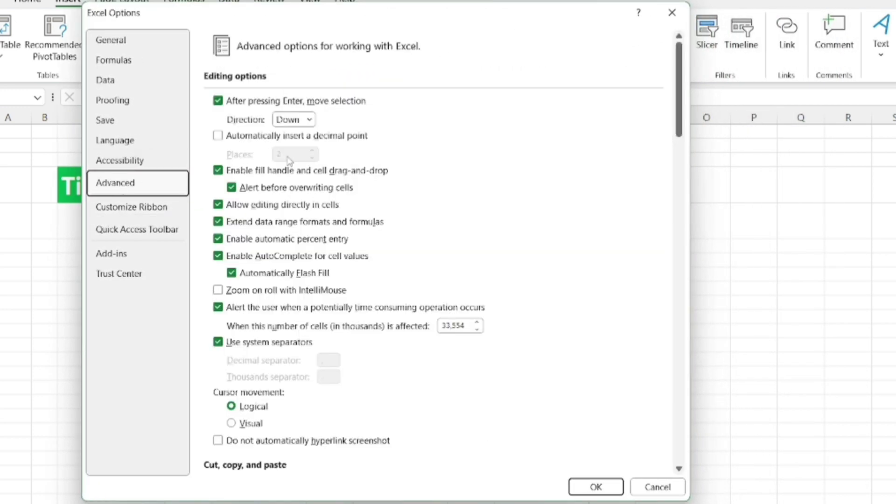
pyautogui.scroll(-2, 289, 161)
pyautogui.scroll(-4, 292, 162)
pyautogui.scroll(-3, 294, 163)
pyautogui.scroll(-4, 296, 166)
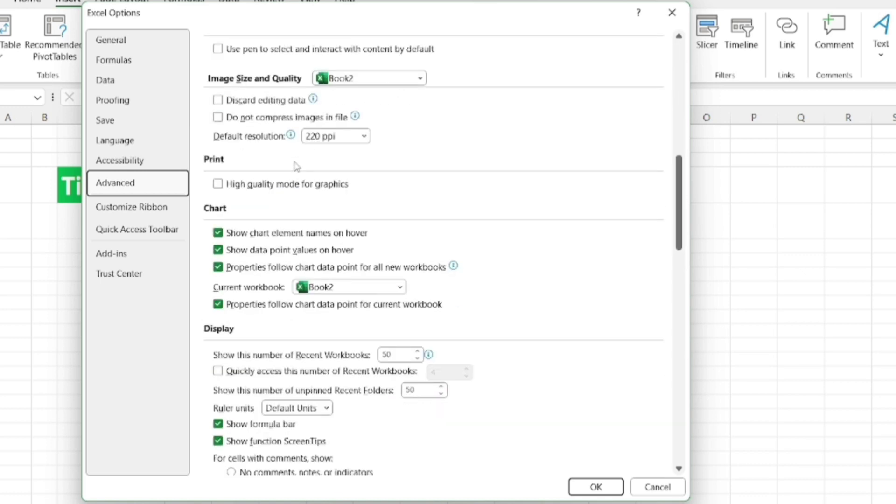
pyautogui.scroll(-2, 297, 166)
pyautogui.scroll(-4, 297, 166)
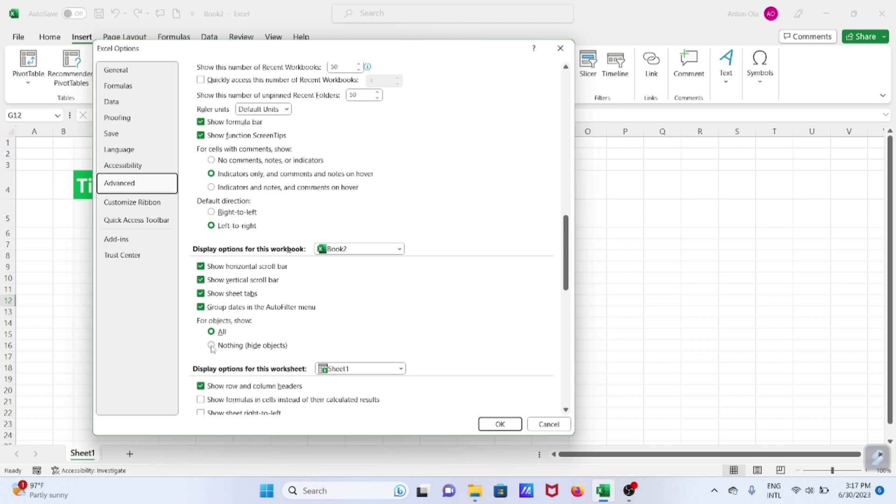
pyautogui.click(212, 345)
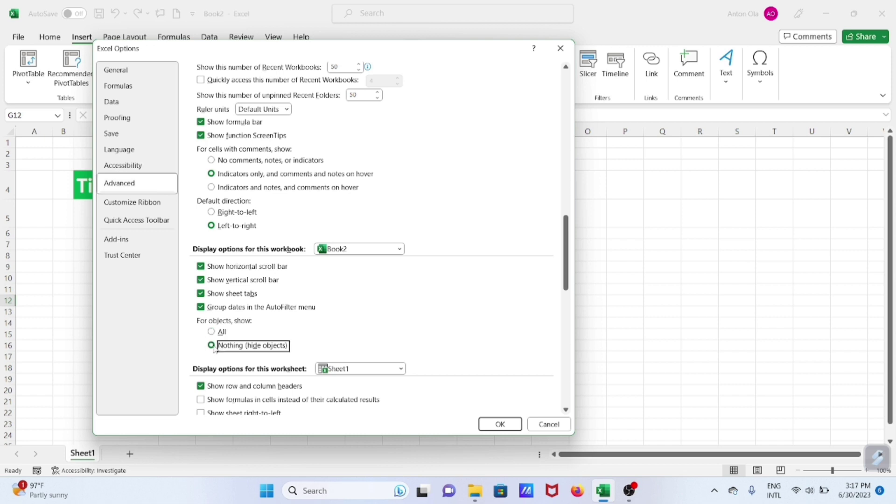
pyautogui.click(500, 423)
# Step: Verify the Illustrations insert options are greyed out, then reopen Excel Options on Advanced
pyautogui.click(142, 76)
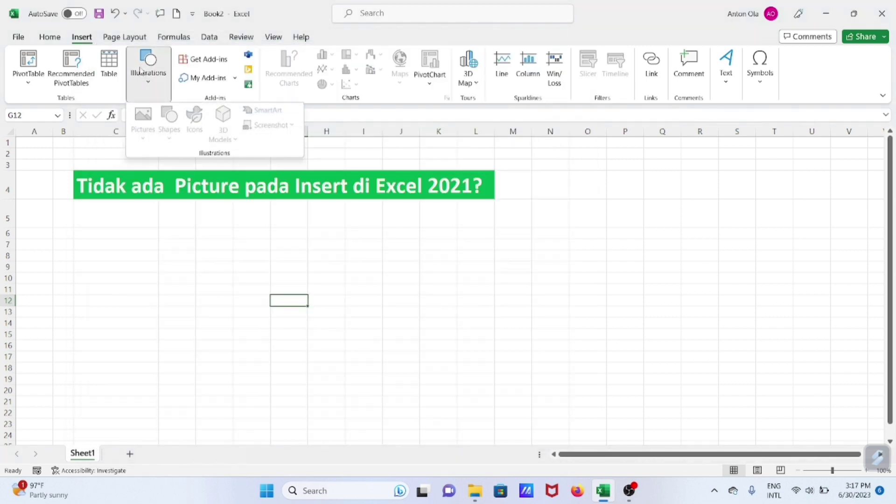
pyautogui.click(676, 149)
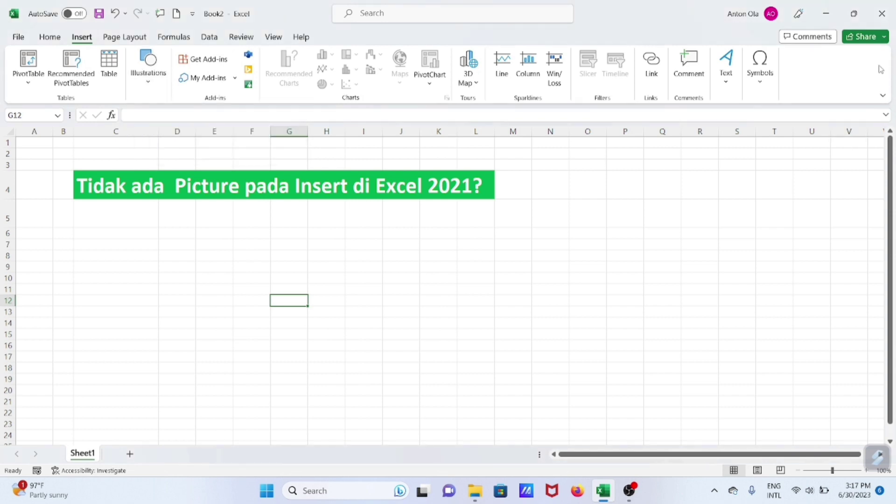
pyautogui.rightClick(841, 67)
pyautogui.click(790, 88)
# Step: Set 'For objects, show' back to All, apply, and check Pictures under Illustrations
pyautogui.scroll(-2, 379, 314)
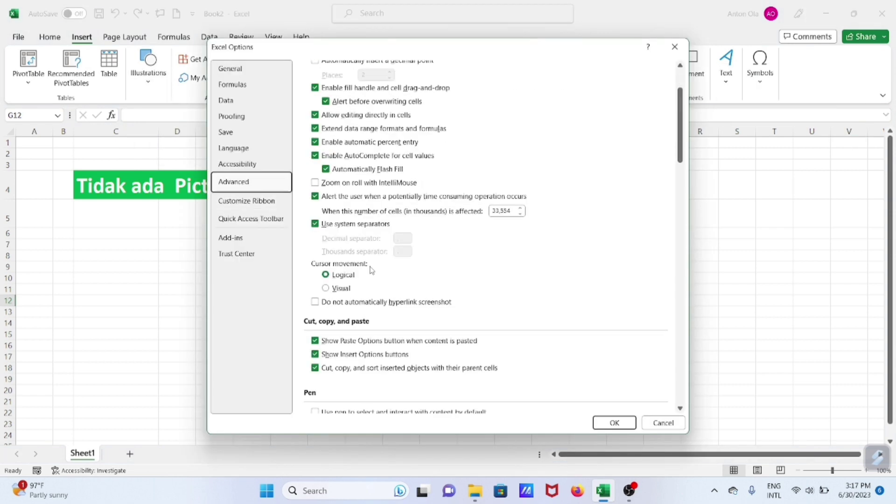
pyautogui.scroll(-3, 380, 314)
pyautogui.scroll(-4, 379, 314)
pyautogui.scroll(-5, 379, 314)
pyautogui.scroll(-3, 379, 314)
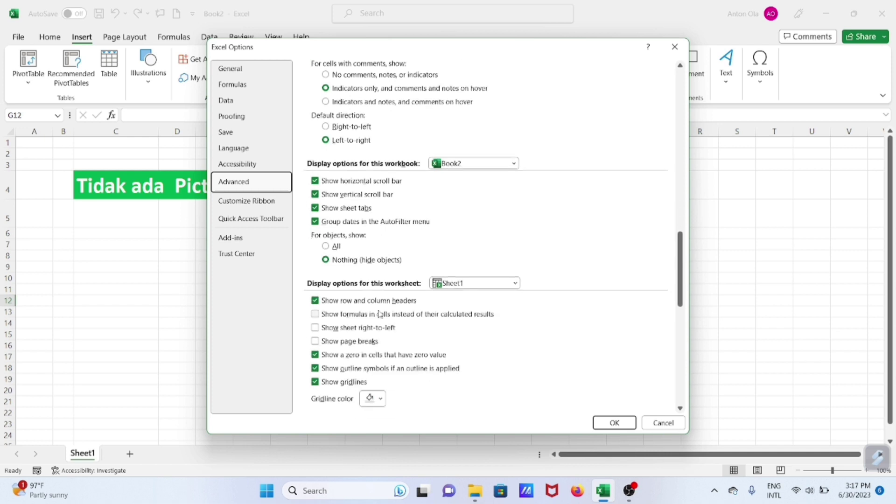
pyautogui.scroll(-2, 377, 314)
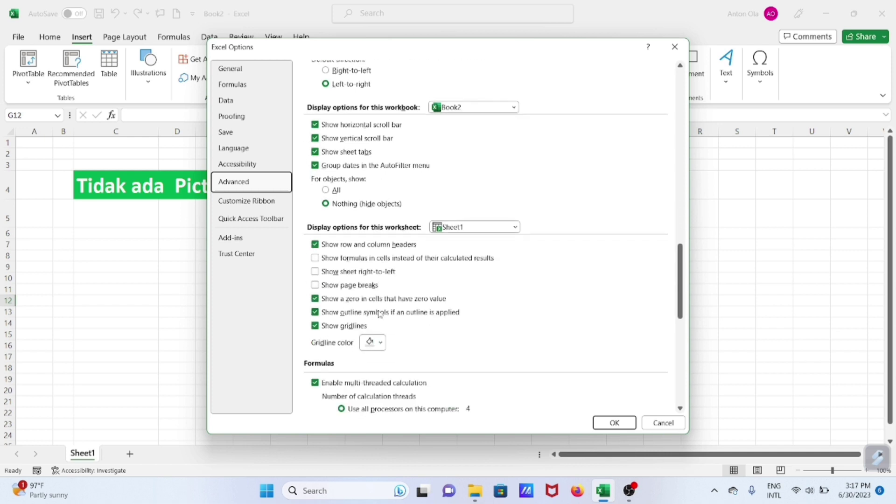
pyautogui.click(325, 190)
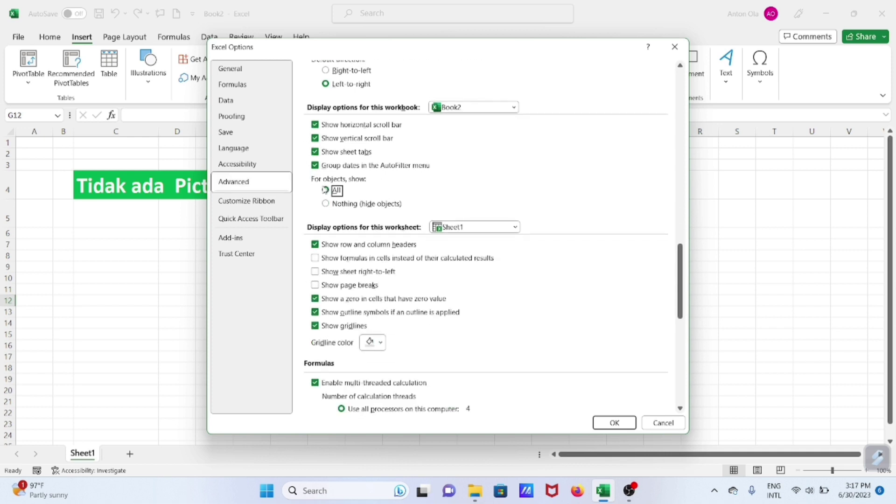
pyautogui.click(614, 423)
pyautogui.click(147, 65)
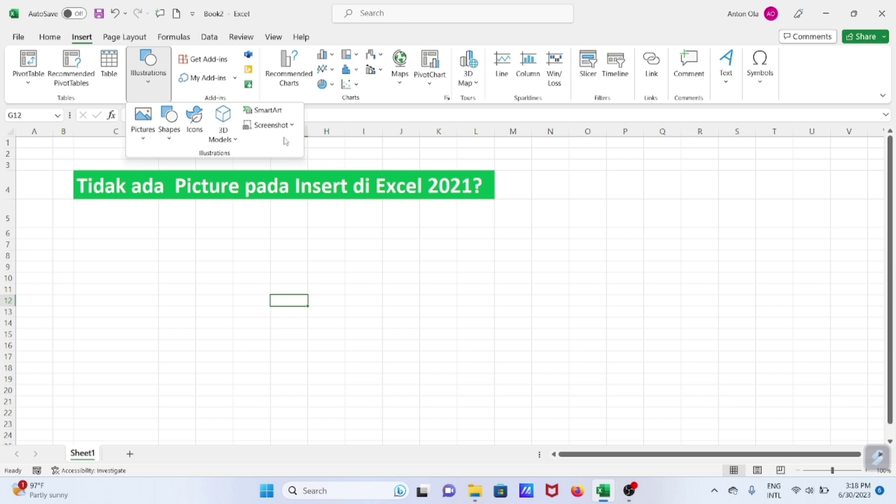
pyautogui.click(380, 298)
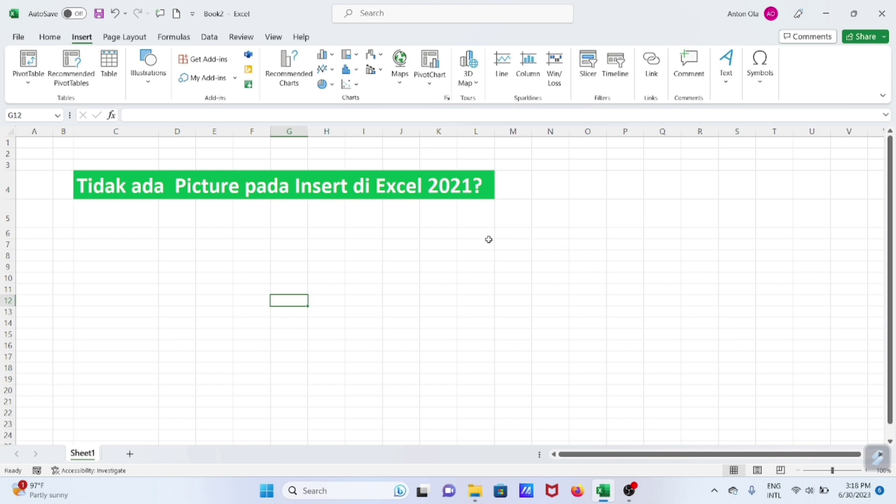
# Step: Select the cells from A2 across the area surrounding the green title banner
pyautogui.click(42, 156)
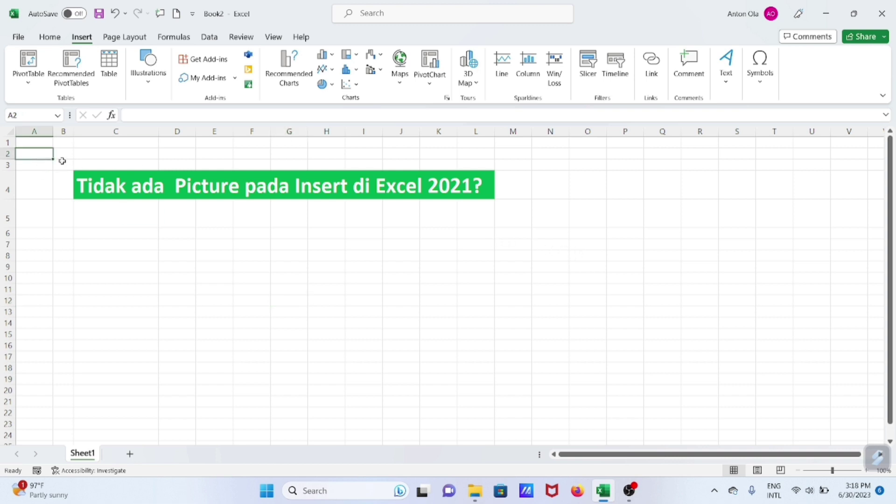
pyautogui.moveTo(62, 160)
pyautogui.mouseDown()
pyautogui.moveTo(536, 253)
pyautogui.moveTo(530, 247)
pyautogui.mouseUp()
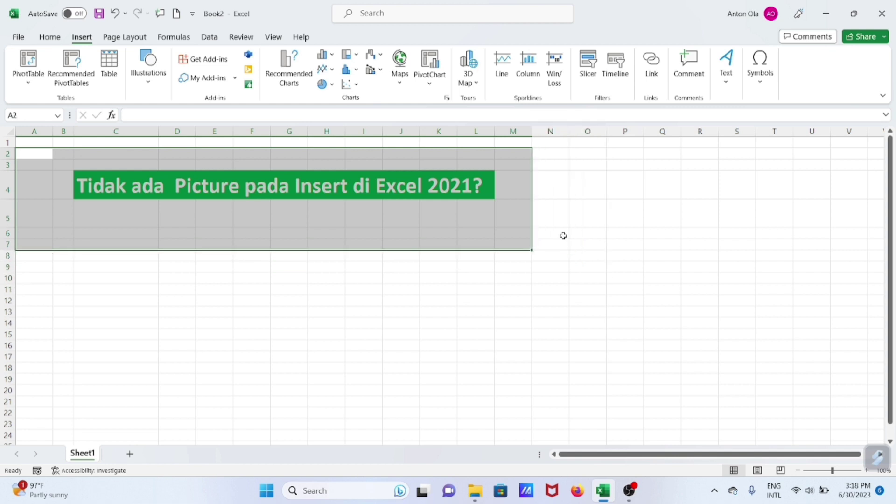